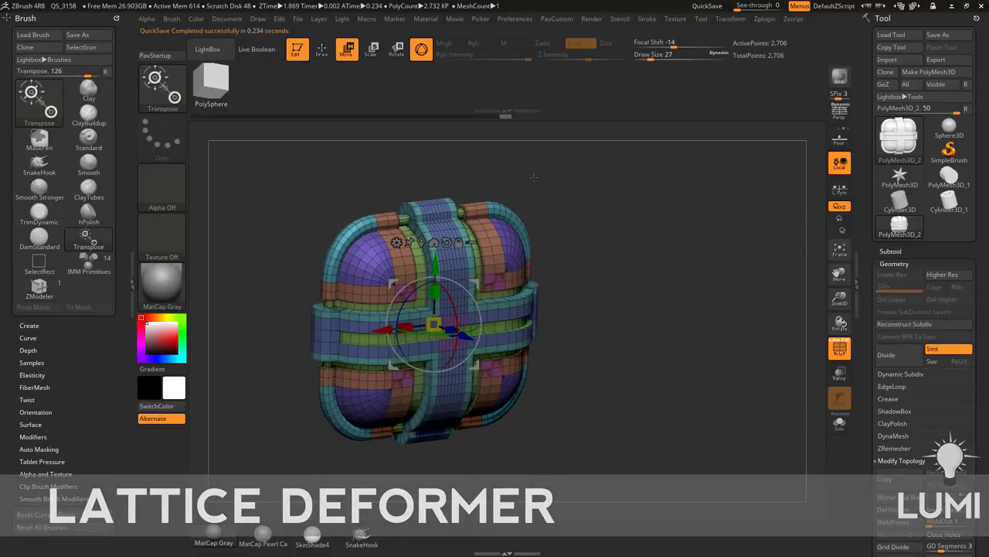
Apply the Deformer to the strapped cushion-shaped model so it is enclosed in a lattice.
click(396, 242)
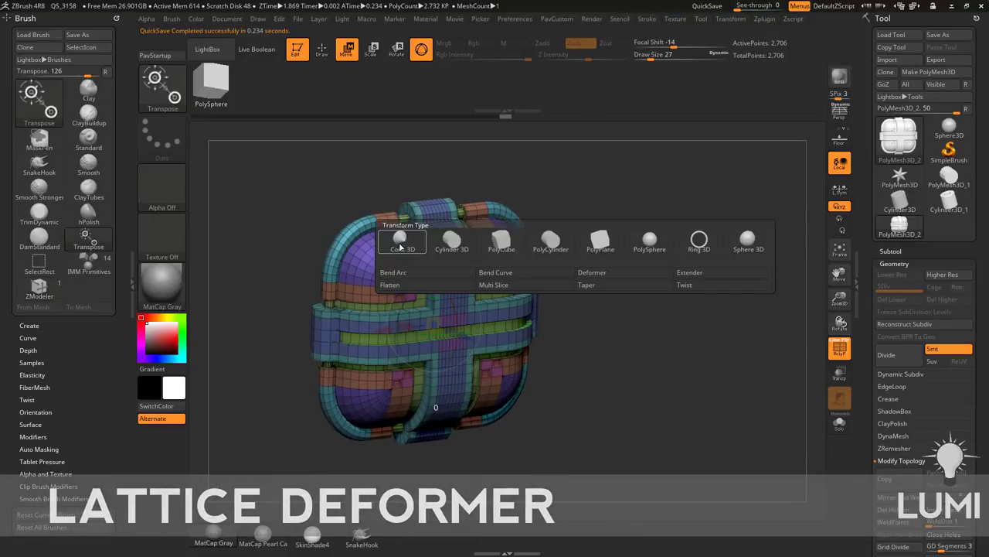
click(605, 273)
drag(661, 276, 416, 207)
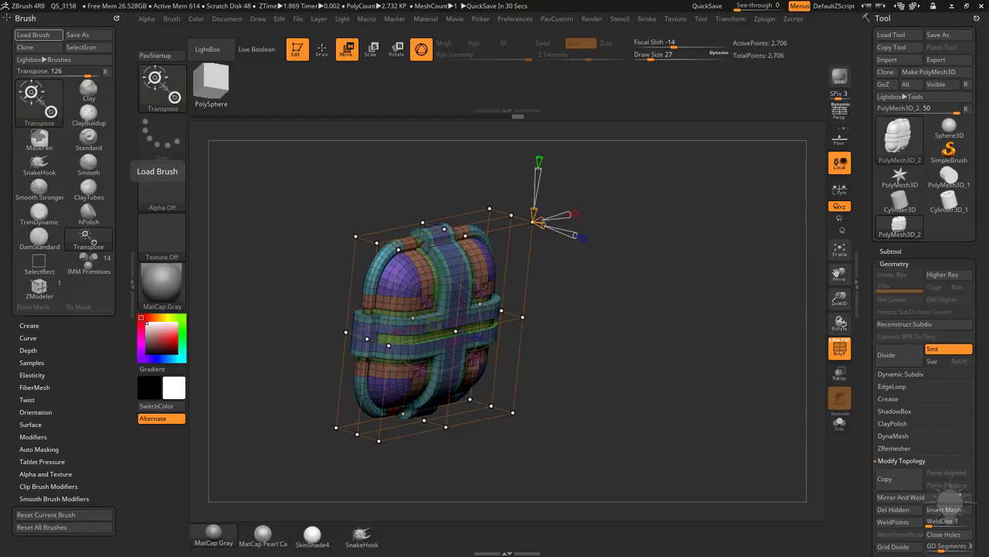
Set the lattice's X symmetry to 1 (parallel).
drag(600, 228, 661, 211)
mouse_move(546, 143)
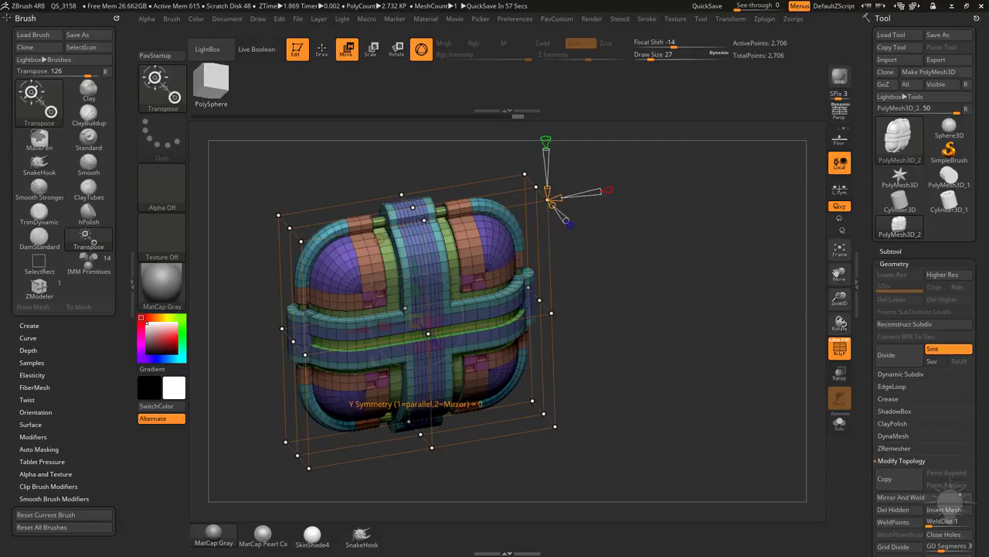
drag(715, 214, 682, 225)
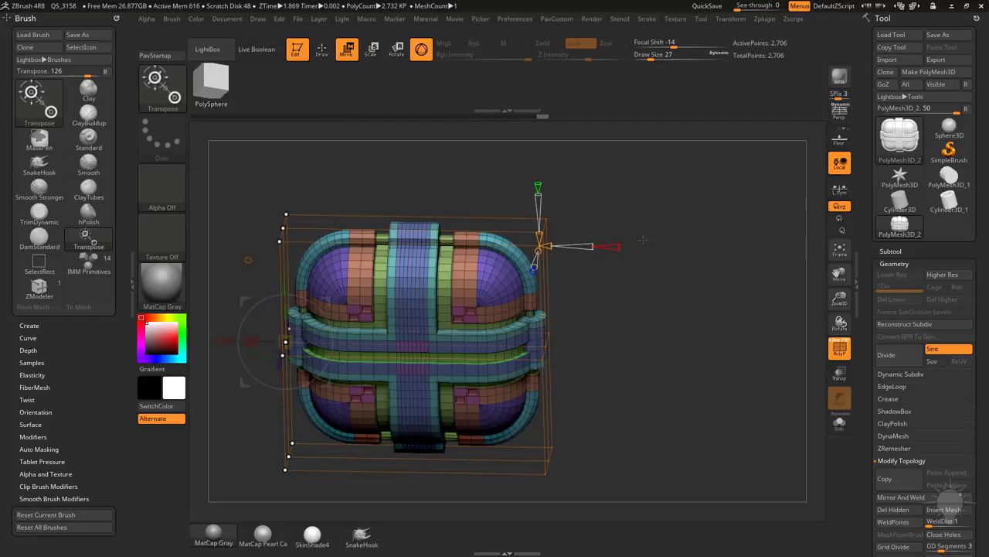
drag(643, 238, 711, 207)
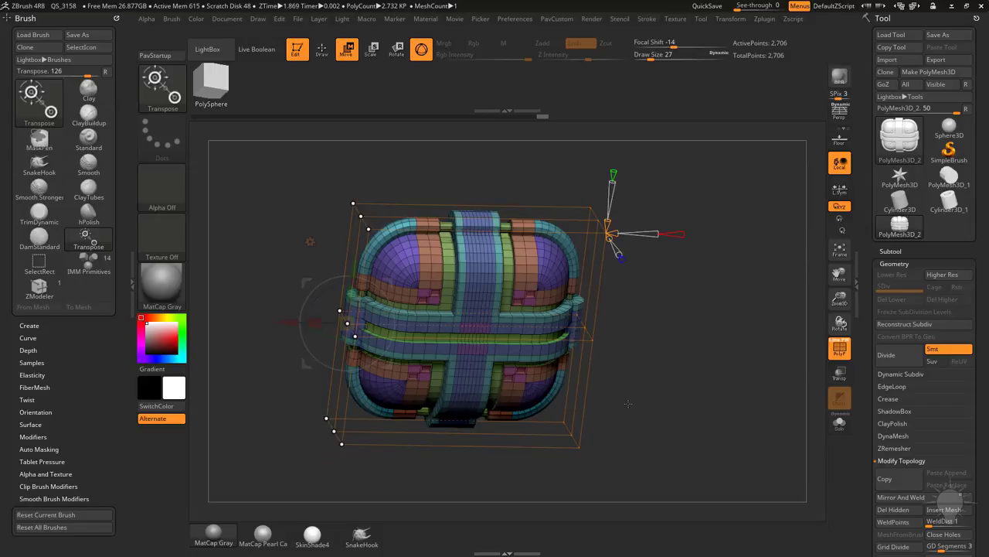
Try moving the lattice's active left-side control points with parallel X symmetry.
drag(630, 406, 630, 372)
mouse_move(276, 267)
mouse_down()
mouse_move(273, 226)
mouse_move(278, 270)
mouse_up()
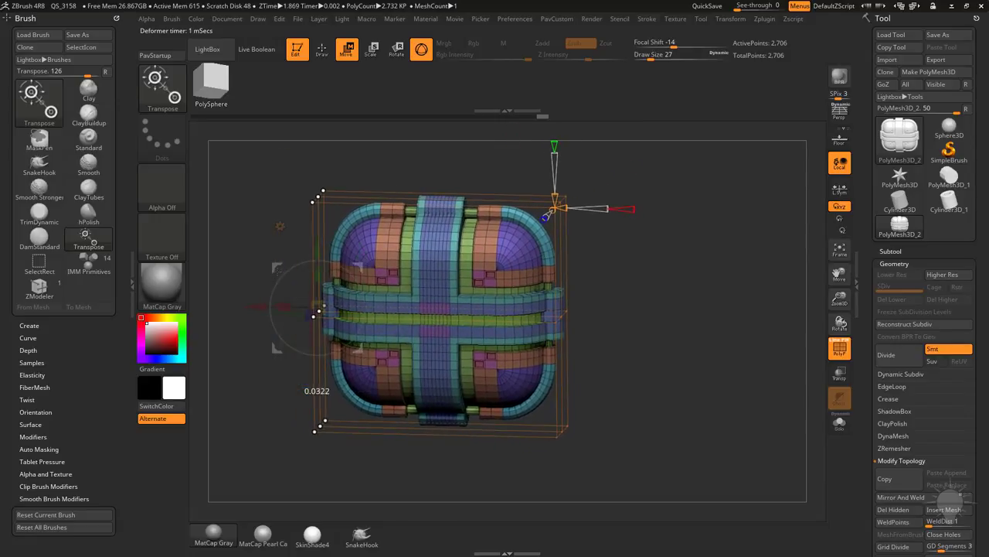
drag(257, 389, 297, 267)
alt+drag(393, 174, 373, 175)
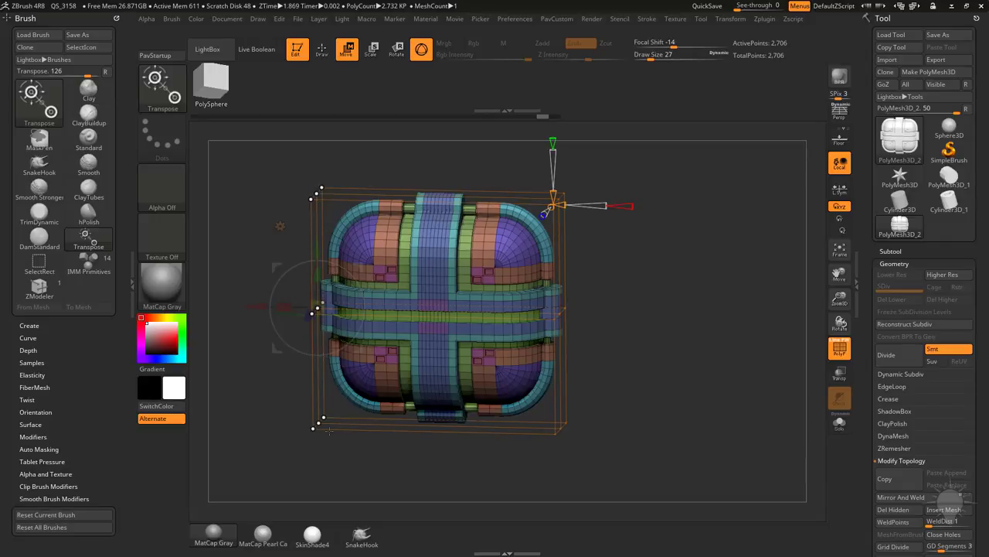
Mask the upper-left control points of the lattice, then invert the mask and invert it back.
key(ctrl)
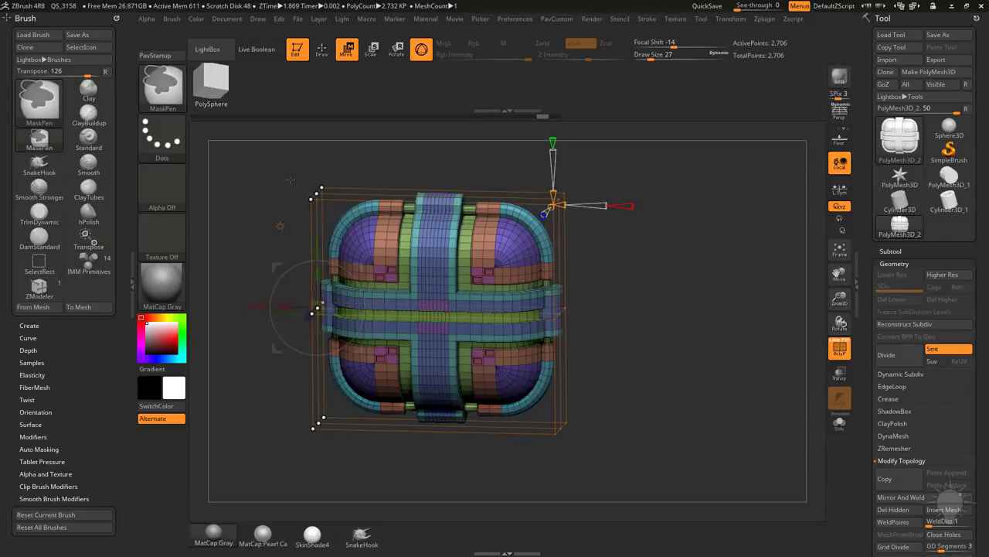
ctrl+drag(272, 146, 342, 211)
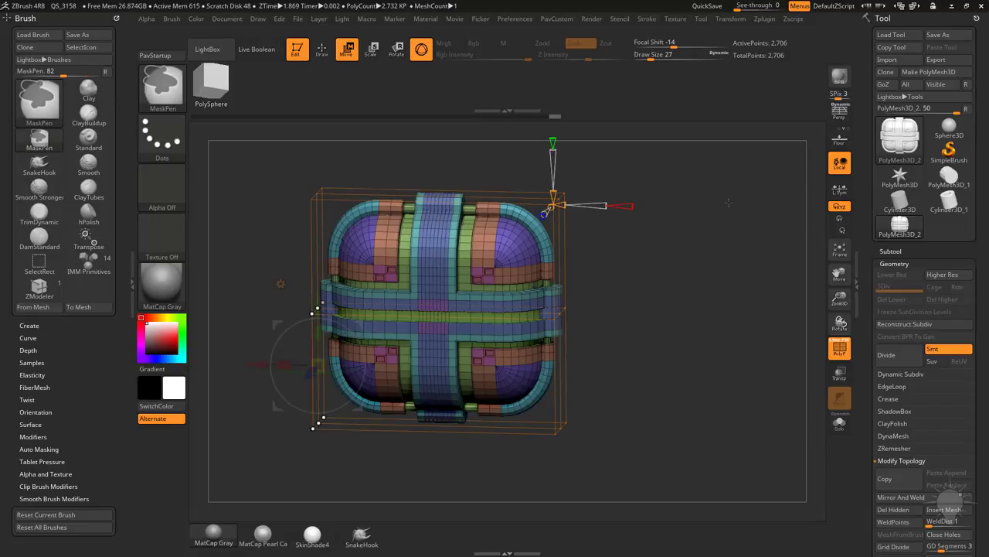
ctrl+click(738, 190)
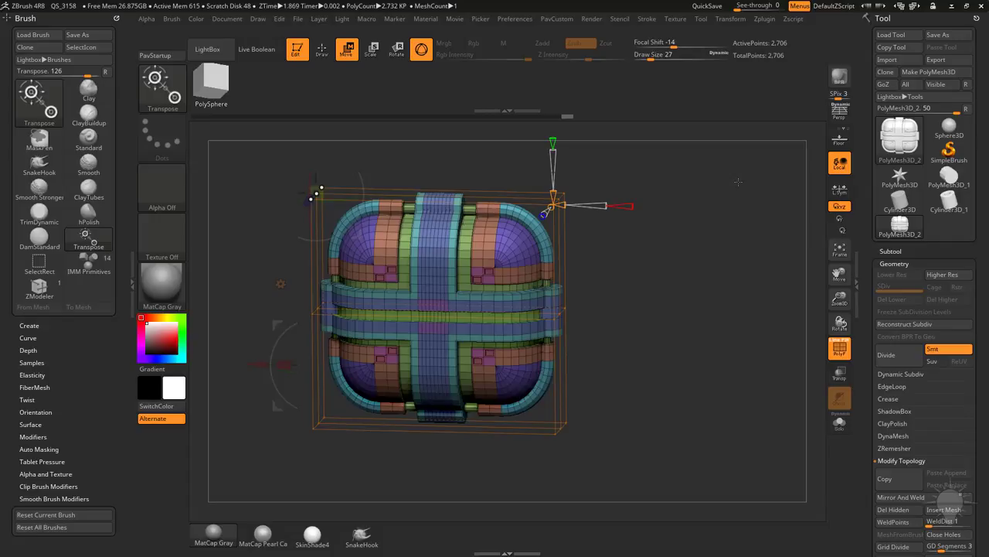
ctrl+click(727, 219)
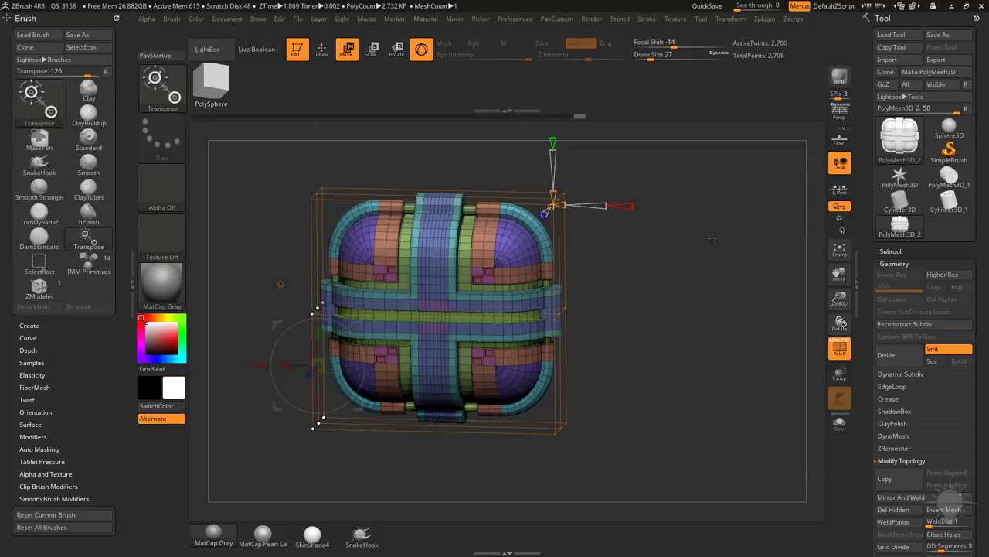
Try shifting the unmasked lower control points sideways with parallel X symmetry, and undo the shift.
alt+drag(729, 268, 715, 290)
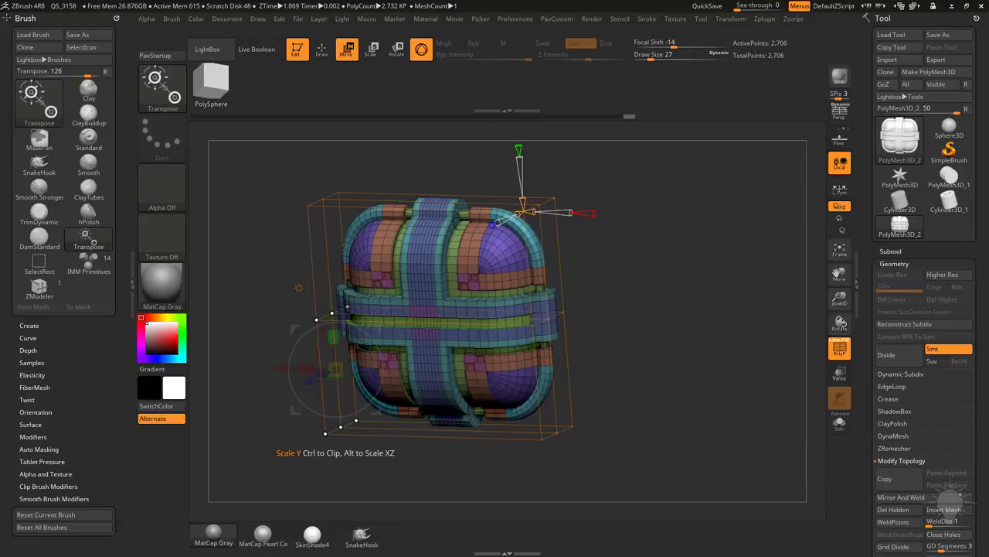
drag(272, 320, 209, 329)
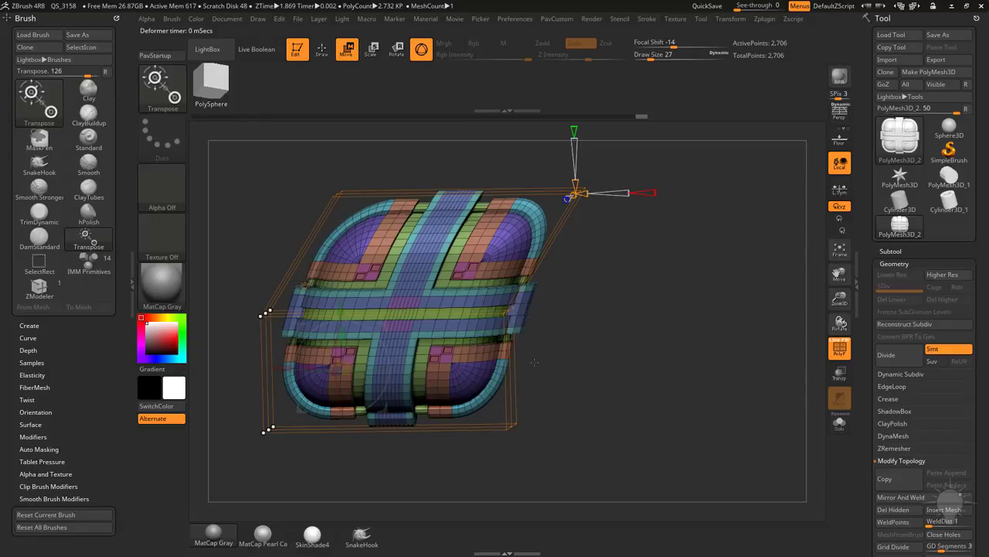
key(ctrl+z)
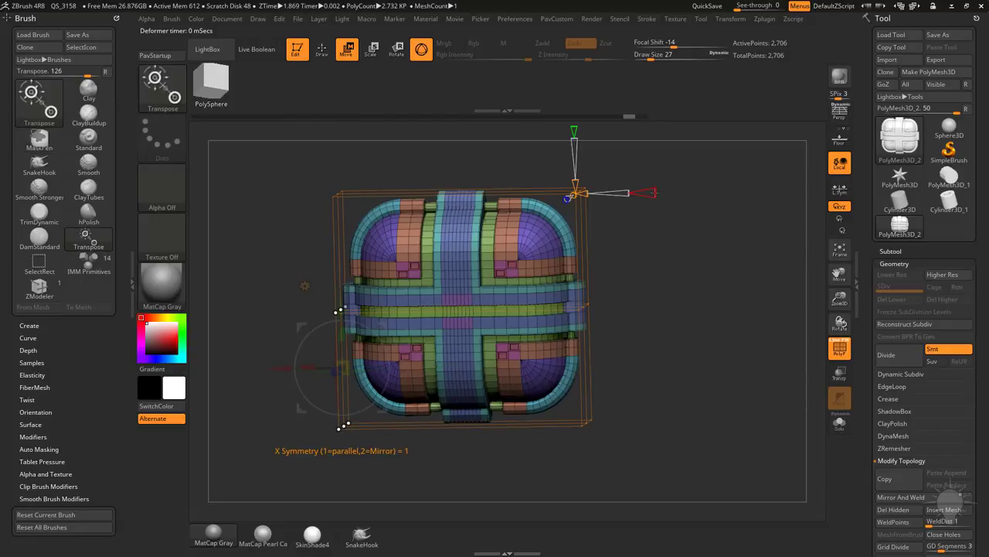
Set the lattice's X symmetry to 2 (mirror), try pulling the lower control points outward and down, and undo the move.
key(2)
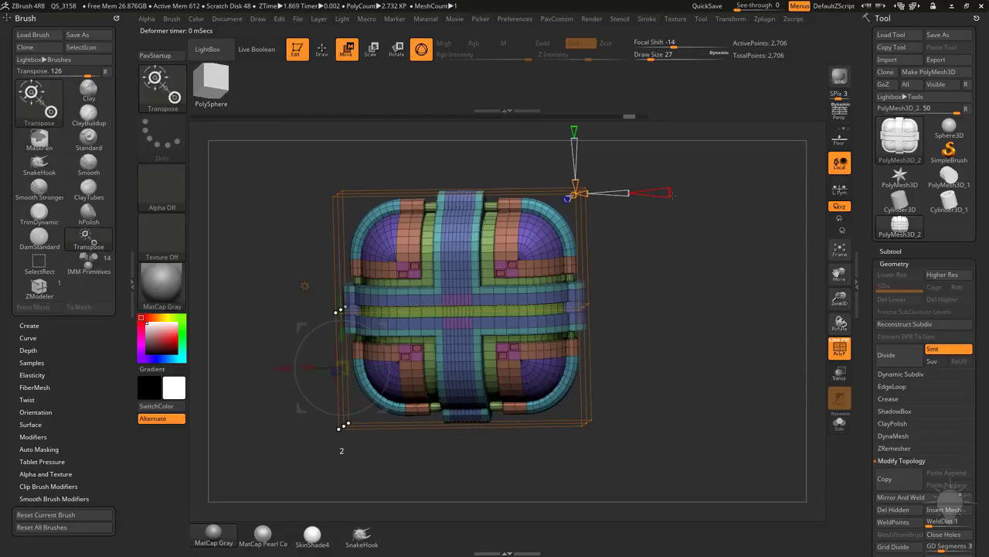
drag(301, 327, 264, 371)
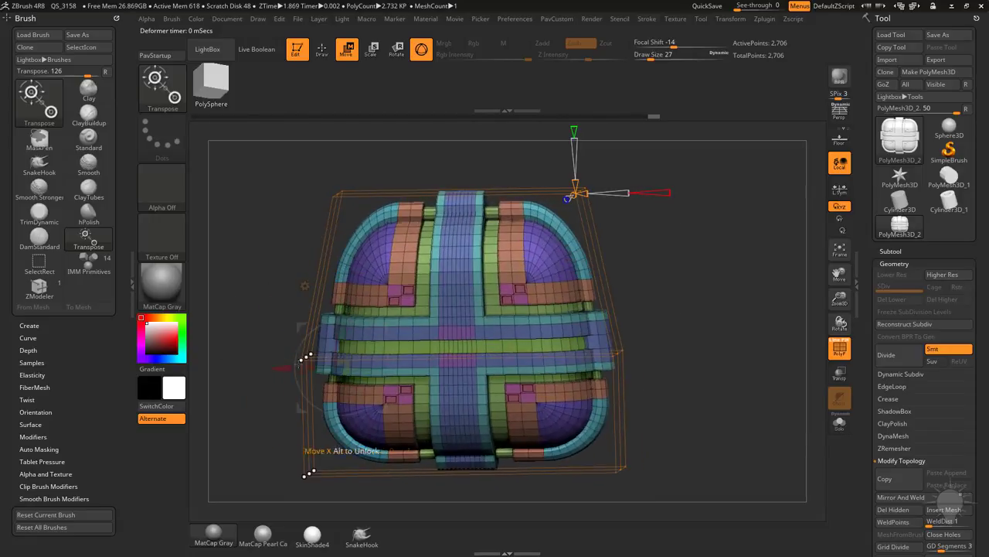
key(ctrl+z)
Clear the mask from the lattice's control points.
drag(684, 224, 716, 267)
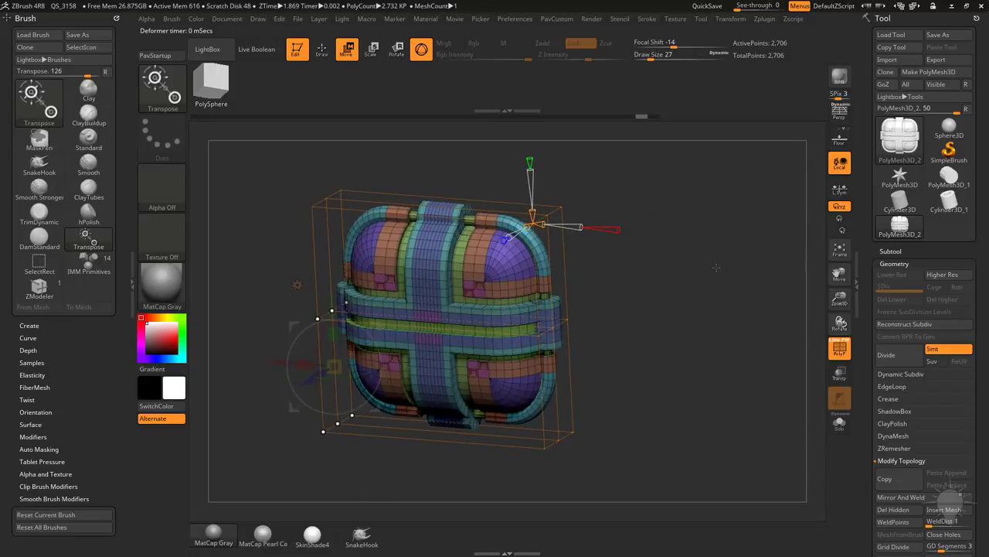
key(ctrl)
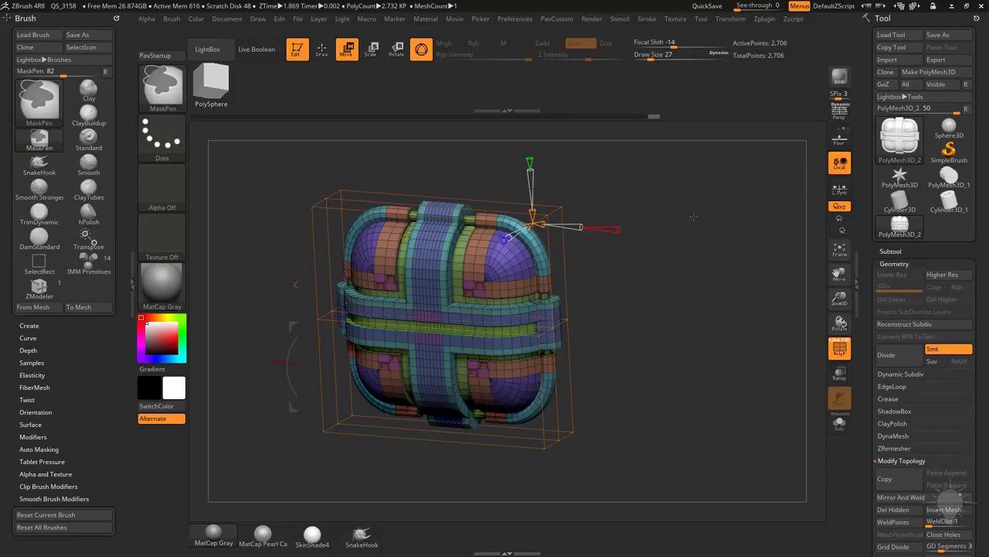
ctrl+click(694, 216)
mouse_move(678, 274)
mouse_down()
mouse_move(717, 272)
mouse_move(682, 279)
mouse_move(691, 278)
mouse_up()
Subdivide the deformer lattice into 7 cells in X and 5 in Y, and set Z Divide to 4.
mouse_move(652, 228)
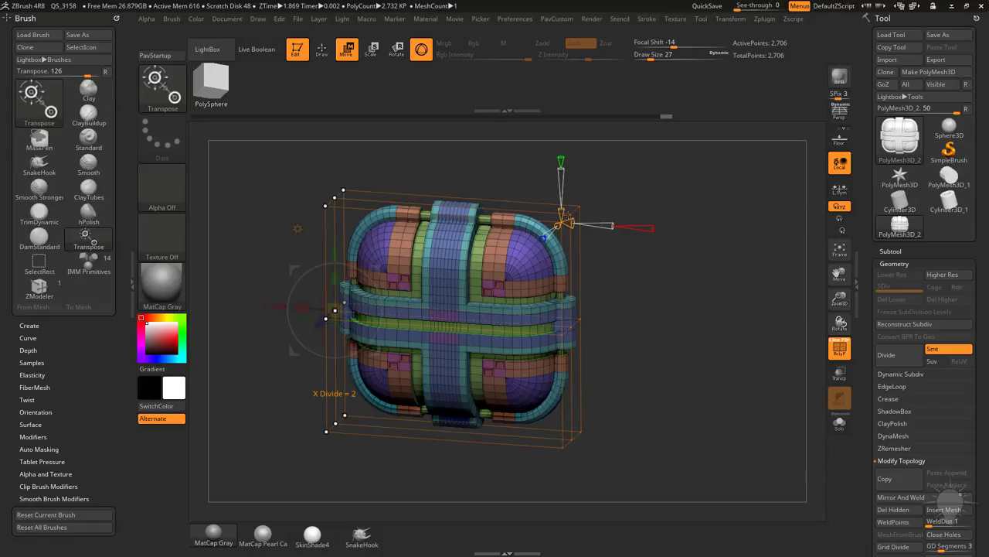
mouse_move(560, 223)
mouse_down()
mouse_move(603, 231)
mouse_move(575, 211)
mouse_up()
right_drag(619, 263, 533, 290)
mouse_move(442, 291)
mouse_down()
mouse_move(432, 297)
mouse_move(440, 291)
mouse_up()
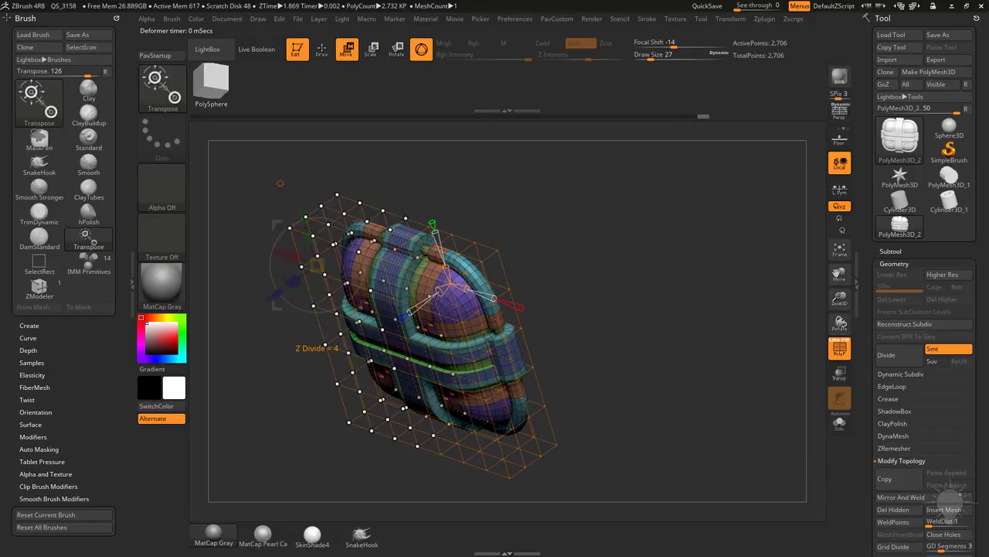
Set the subdivided lattice's X symmetry to 0 so every control point is editable.
right_drag(592, 267, 703, 277)
drag(703, 276, 671, 300)
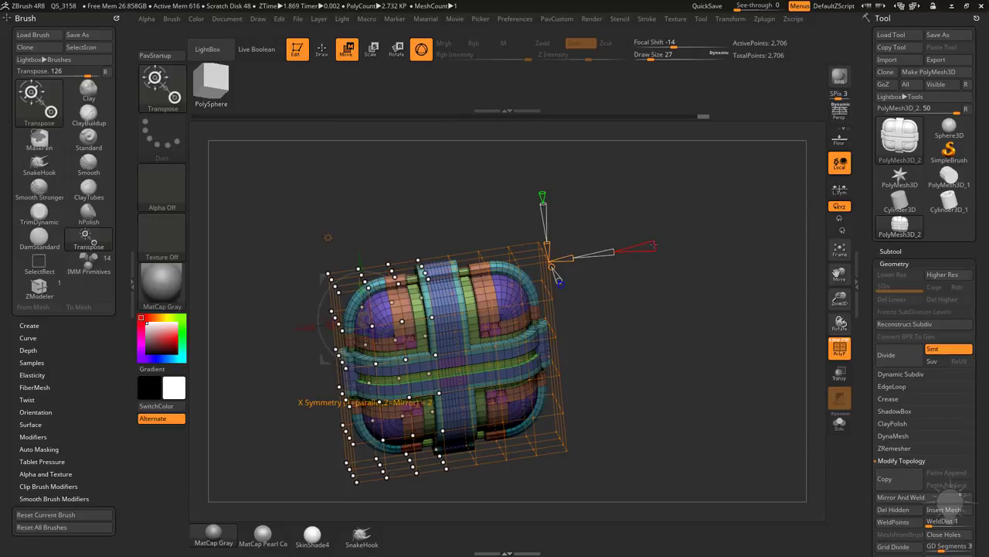
drag(653, 246, 625, 249)
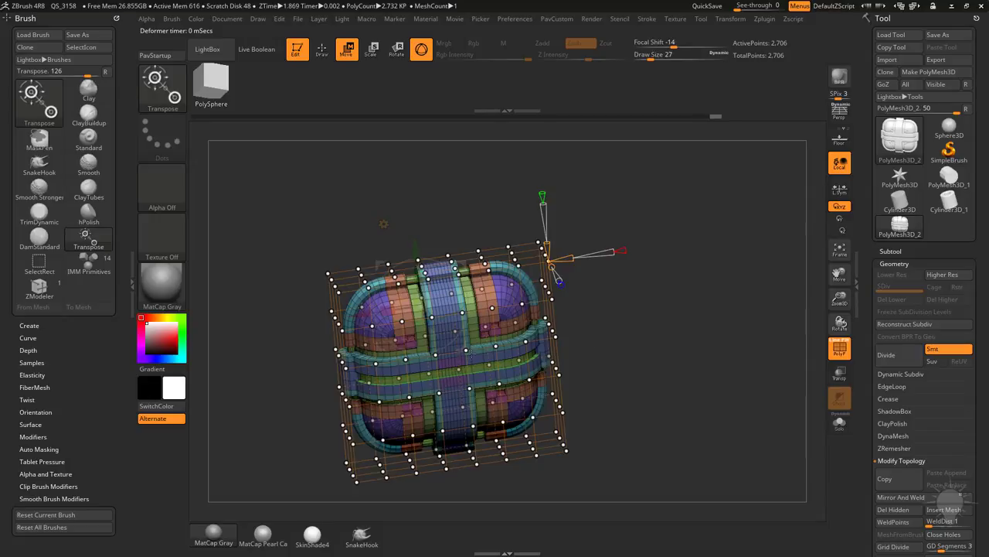
Mask all control points except the upper-left corner group, and try pulling that corner up and outward.
mouse_move(648, 305)
mouse_down()
mouse_move(514, 333)
mouse_move(646, 303)
mouse_up()
key(ctrl)
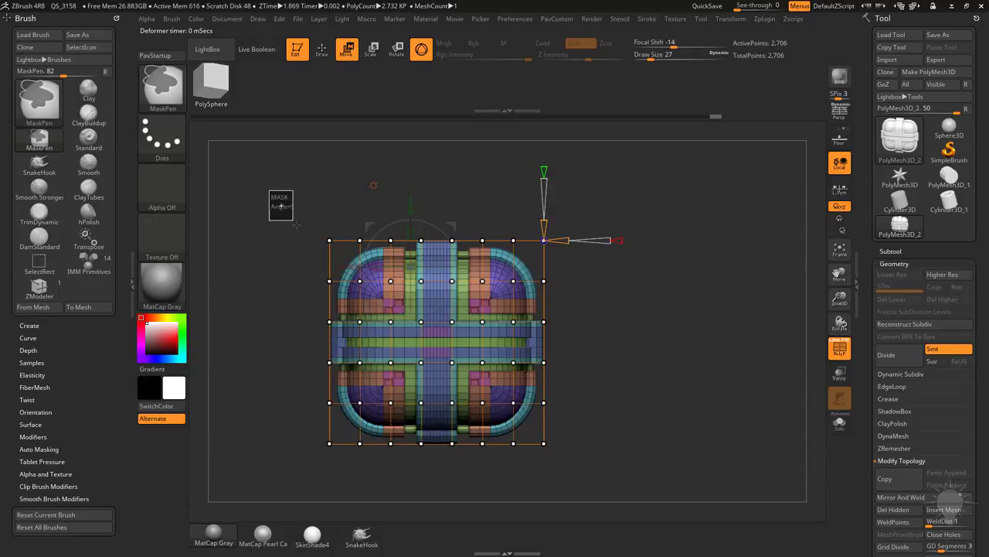
ctrl+drag(359, 285, 406, 303)
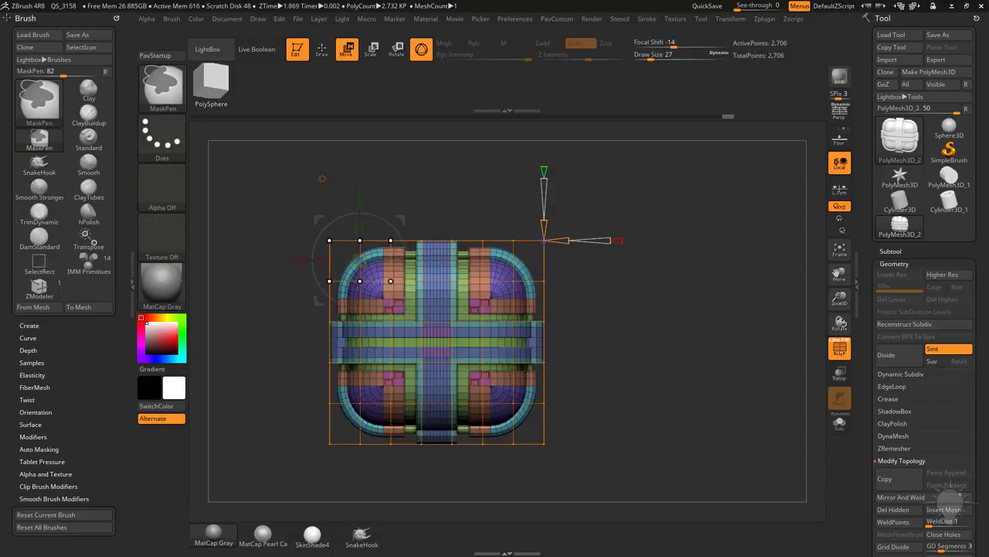
drag(648, 308, 636, 325)
drag(319, 235, 257, 211)
Undo the corner move and remove the mask from the lattice's control points.
key(ctrl+z)
key(ctrl+z)
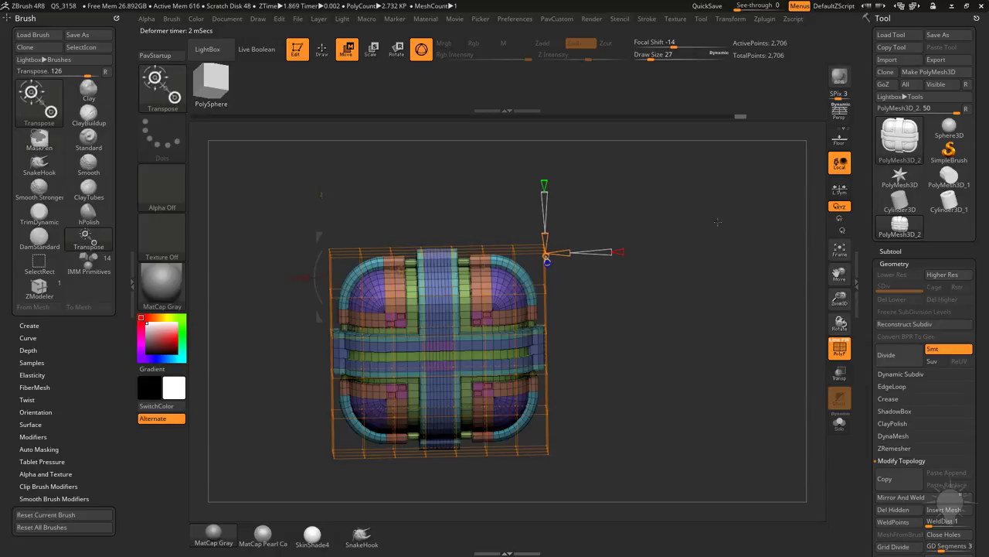
key(ctrl+shift+z)
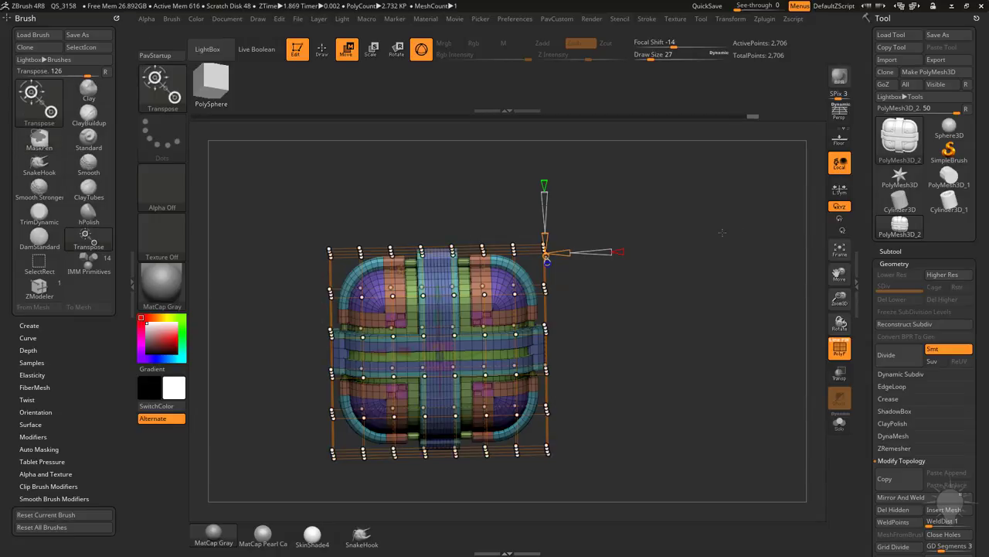
Turn on mirror symmetry in both X and Y for the lattice's control points.
drag(722, 232, 568, 273)
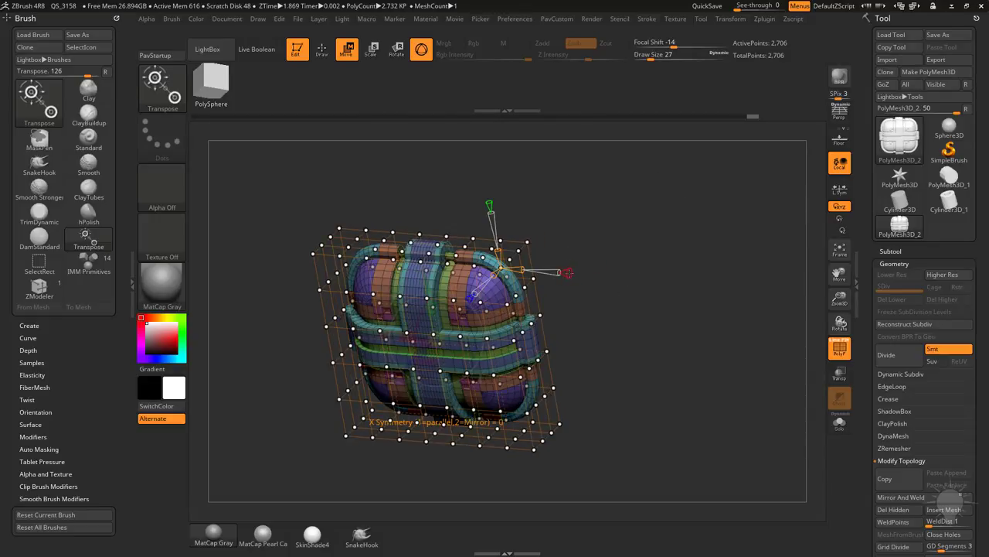
click(568, 272)
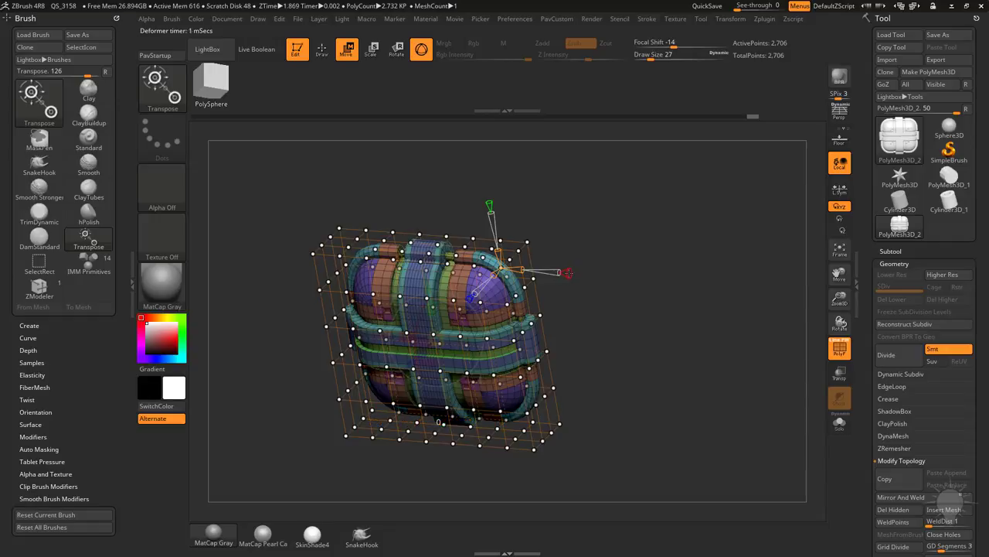
drag(569, 272, 592, 275)
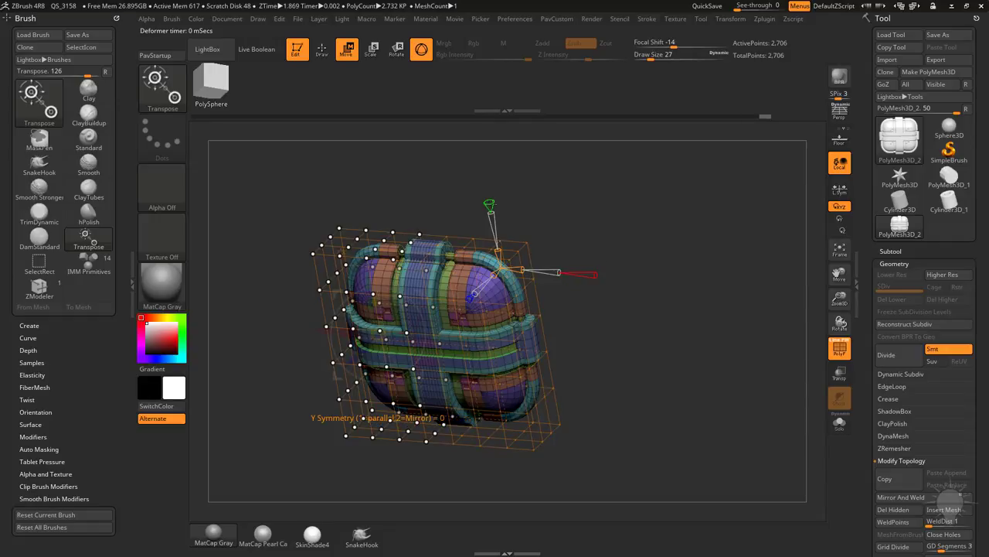
drag(490, 205, 488, 173)
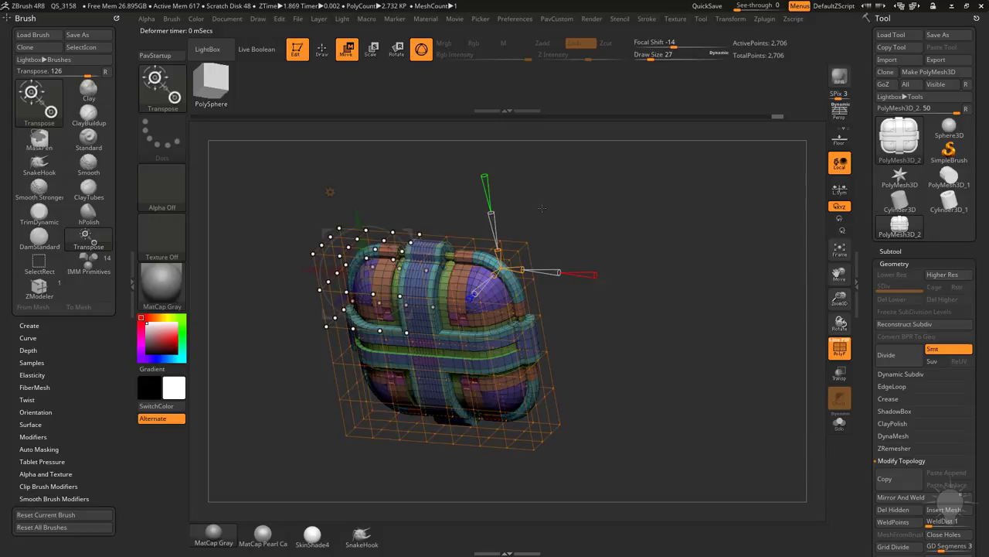
Turn on mirror symmetry in Z for the lattice's control points.
key(ctrl+z)
drag(416, 327, 414, 330)
mouse_move(635, 243)
mouse_down()
mouse_move(667, 214)
mouse_move(733, 249)
mouse_move(675, 229)
mouse_move(461, 239)
mouse_move(558, 251)
mouse_up()
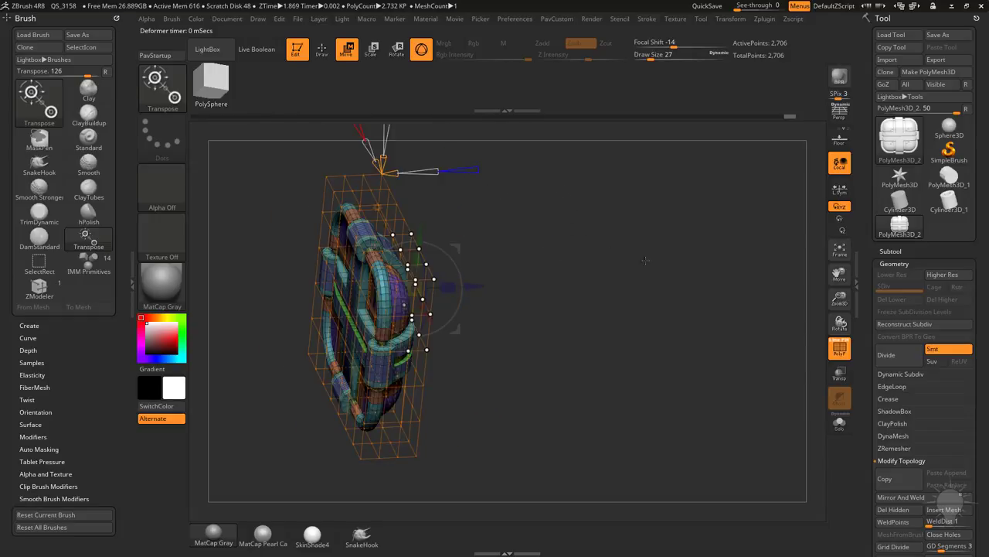
drag(646, 261, 506, 274)
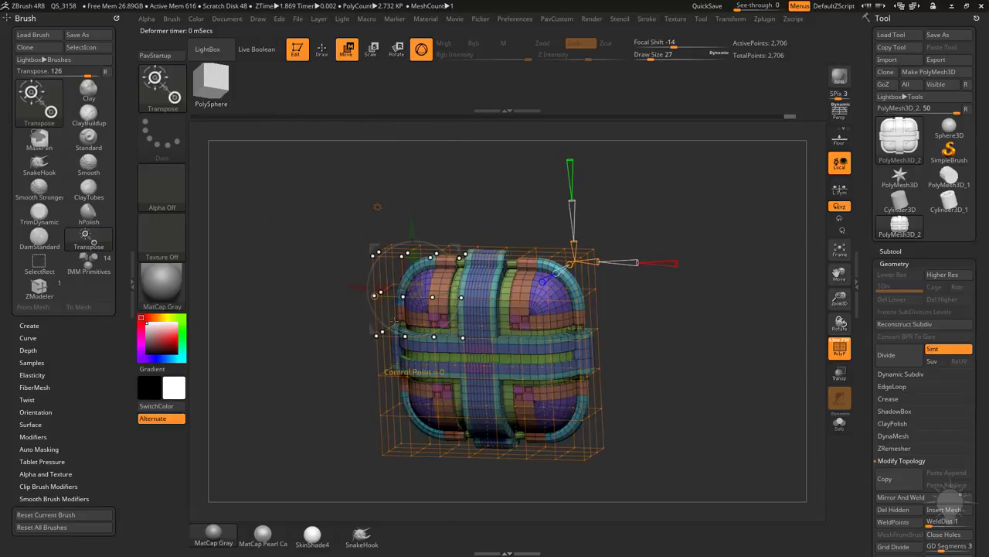
drag(340, 331, 539, 224)
drag(589, 247, 403, 264)
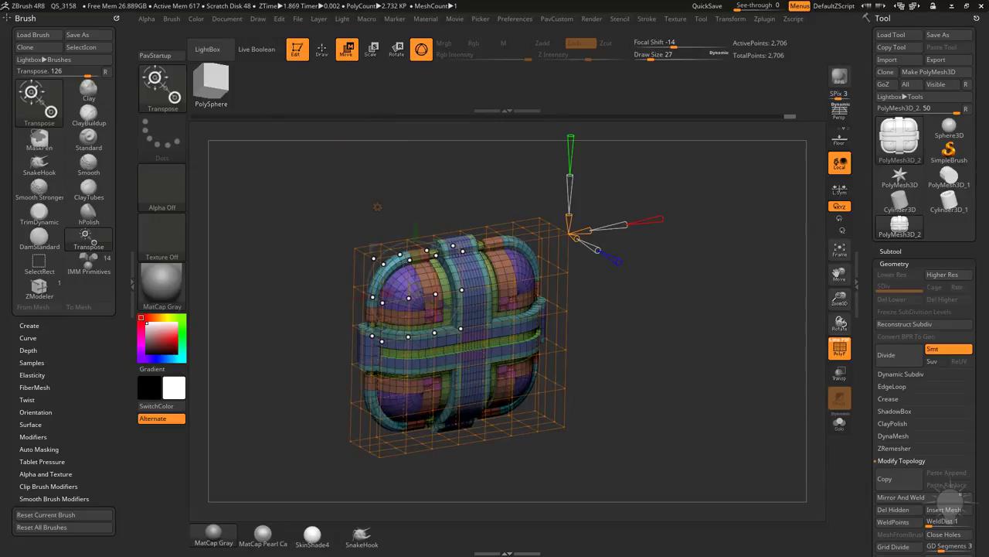
From the front view, mask the lattice's control points so that only a few near the upper-left edge stay active.
shift+drag(614, 291, 751, 320)
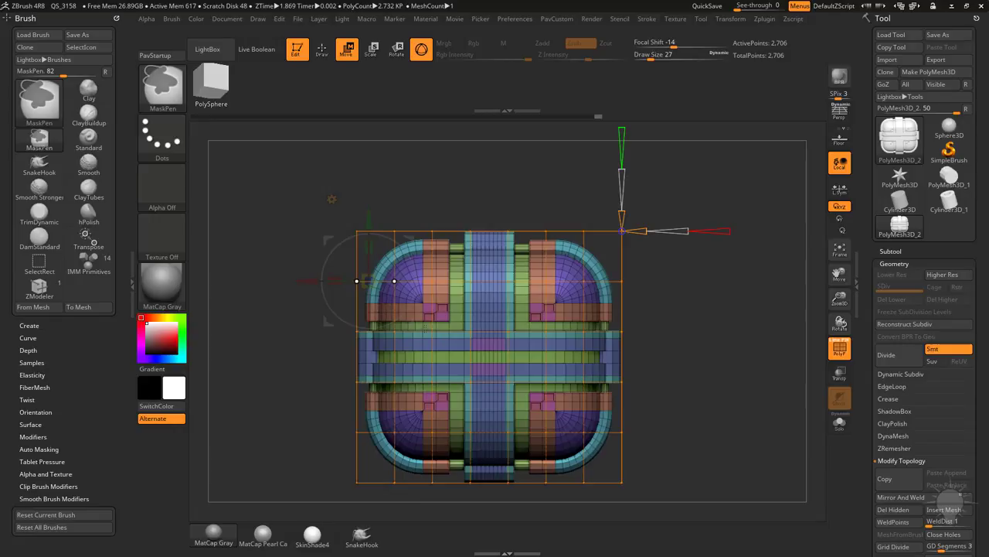
mouse_move(323, 242)
mouse_down()
mouse_move(454, 191)
mouse_move(328, 362)
mouse_up()
shift+drag(456, 276, 461, 209)
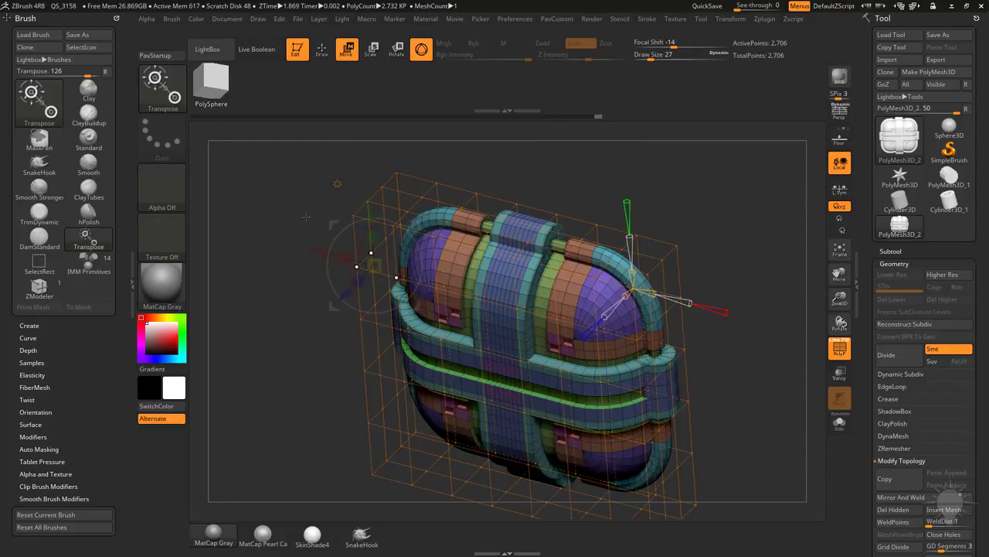
Pull the active upper-left control points outward so that all mirrored corners of the lattice flare beyond the model.
mouse_move(490, 174)
mouse_down()
mouse_move(532, 158)
mouse_move(494, 166)
mouse_move(553, 166)
mouse_move(470, 168)
mouse_move(493, 204)
mouse_up()
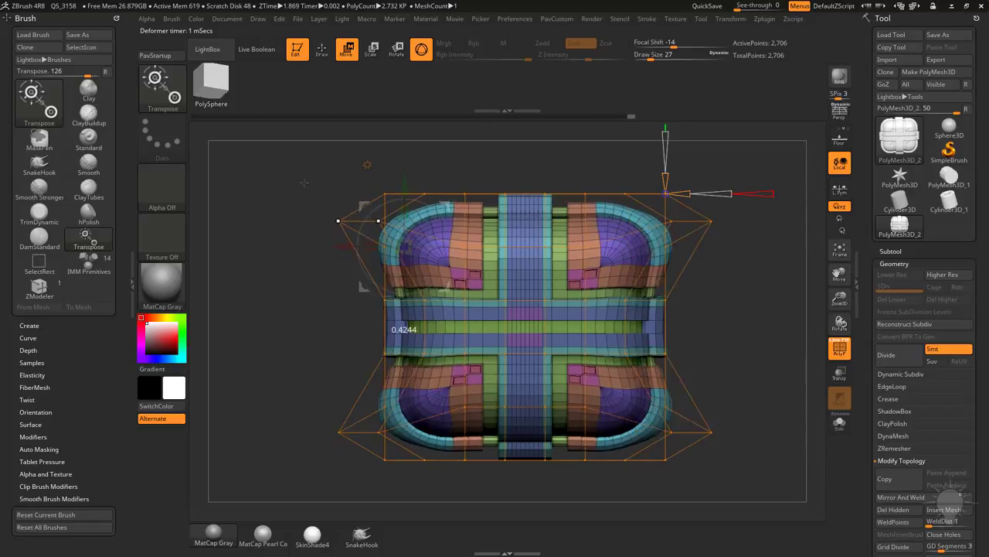
drag(303, 183, 401, 201)
drag(324, 198, 294, 189)
drag(738, 301, 760, 310)
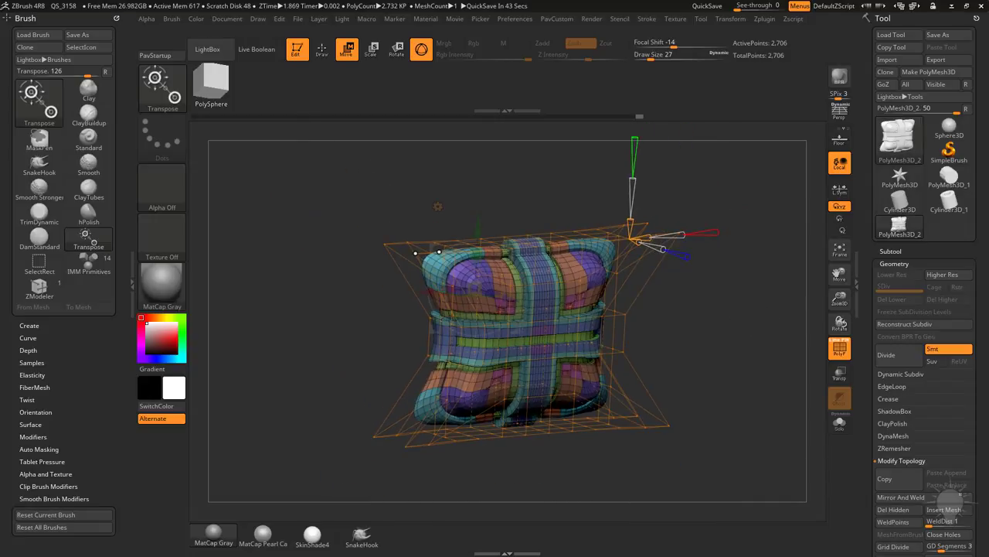
drag(769, 185, 748, 188)
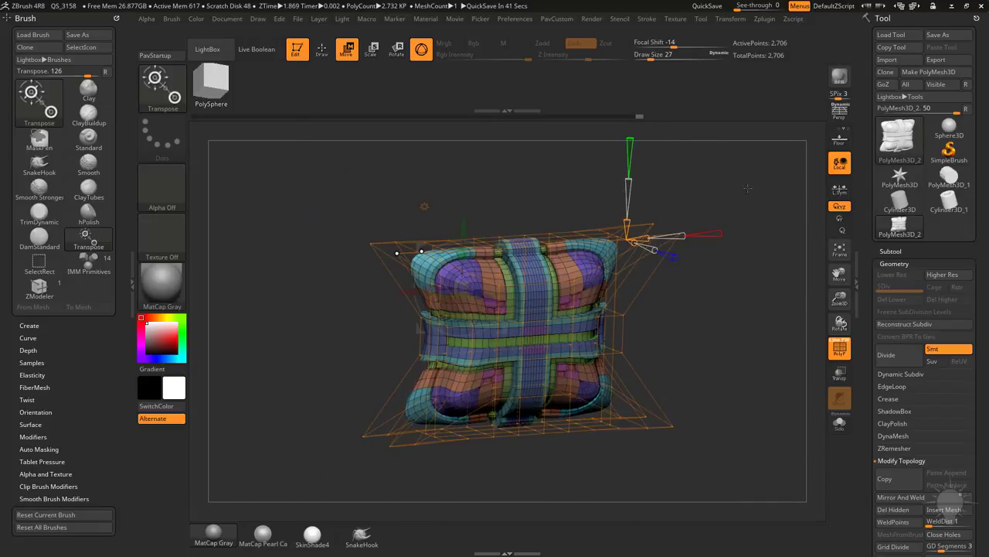
Delete the Deformer lattice with its deformation and frame the model.
click(425, 207)
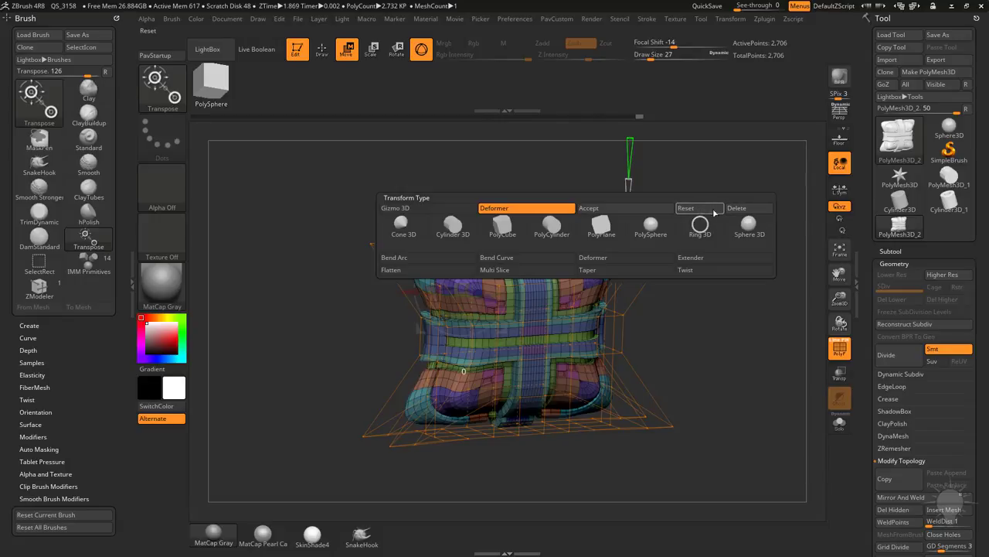
click(739, 208)
key(f)
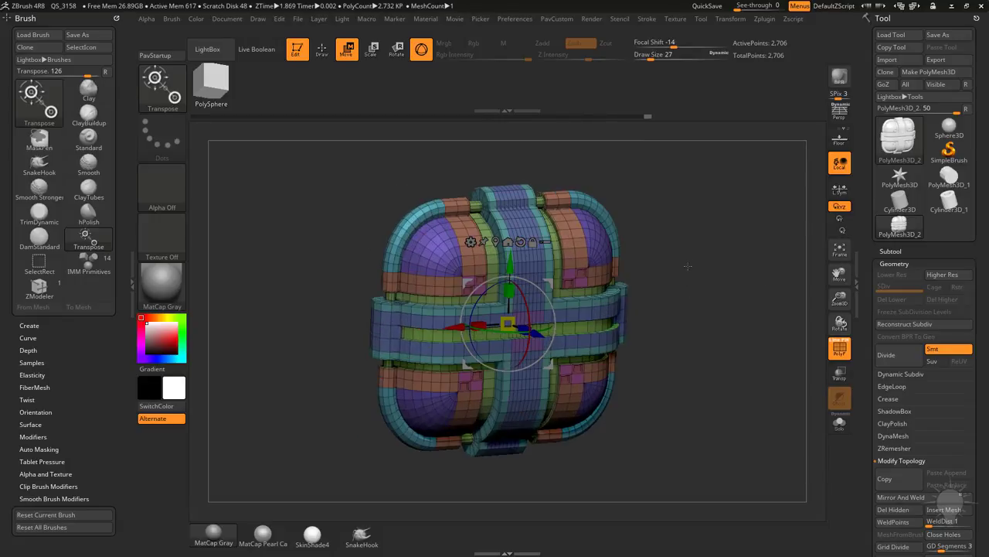
From the side view, reposition the Gizmo independently of the model, reset its orientation and recentre it on the mesh.
click(470, 242)
alt+drag(684, 209, 616, 265)
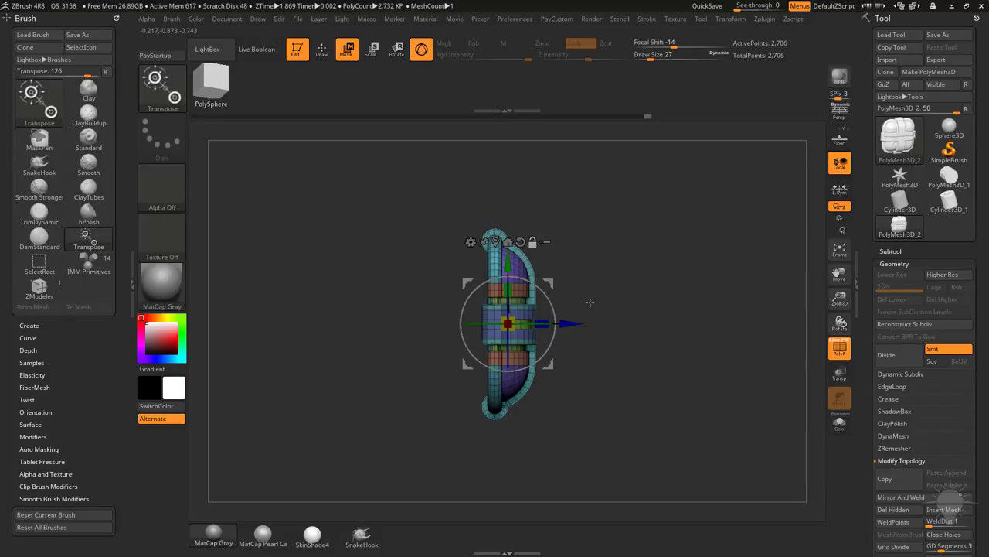
mouse_move(548, 283)
alt+mouse_down()
mouse_move(565, 292)
mouse_move(541, 285)
alt+mouse_up()
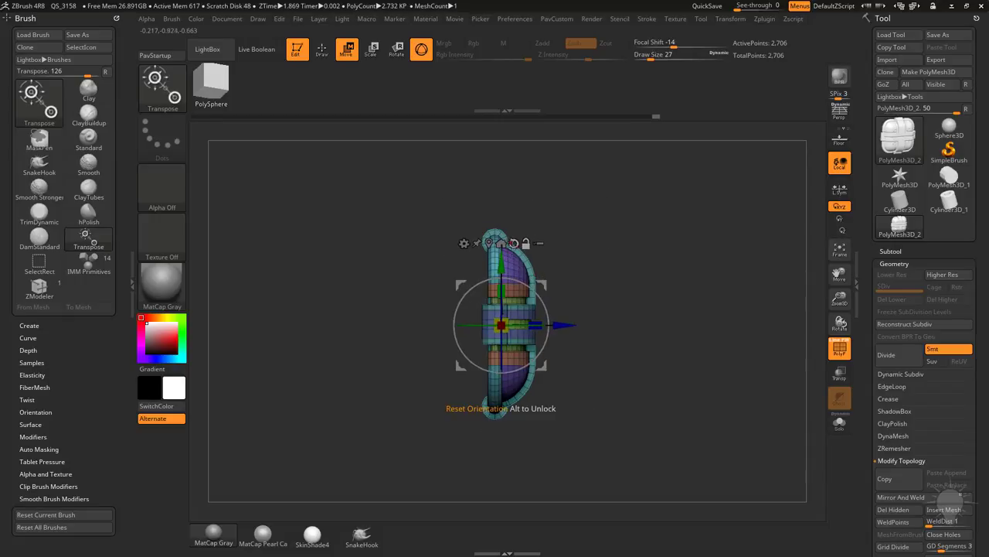
click(514, 243)
click(489, 244)
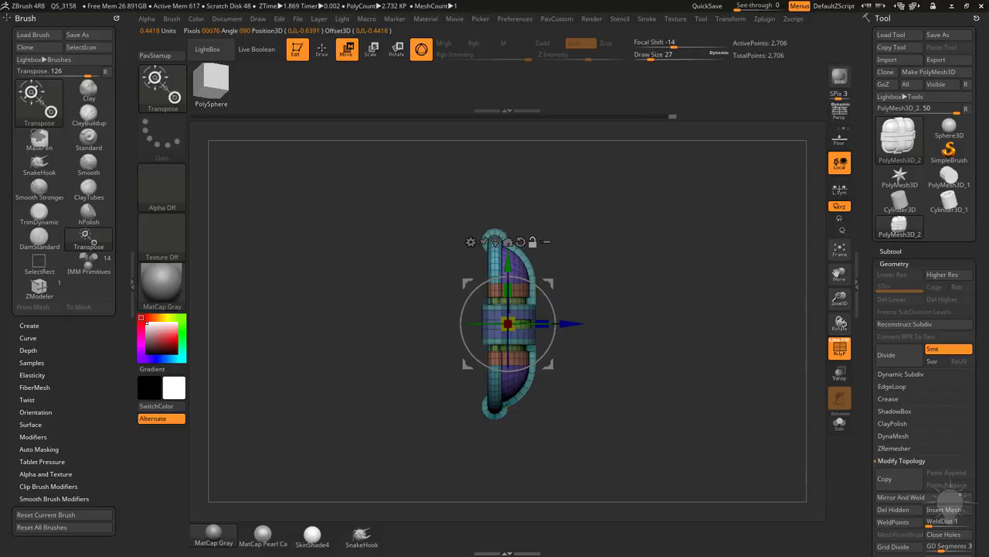
Tilt the Gizmo without rotating the model and apply the Deformer so the lattice follows the tilted axes.
alt+drag(554, 317, 607, 257)
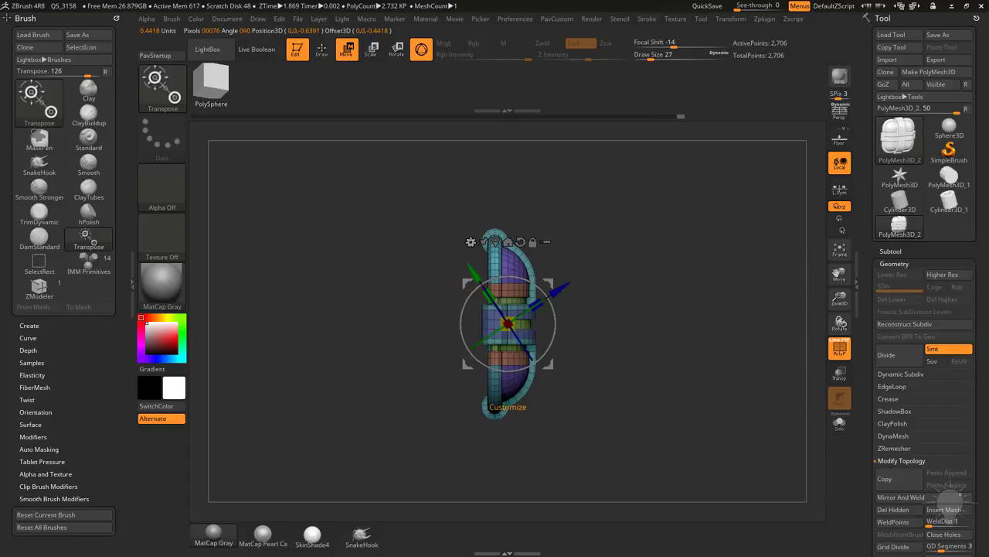
click(470, 241)
click(707, 276)
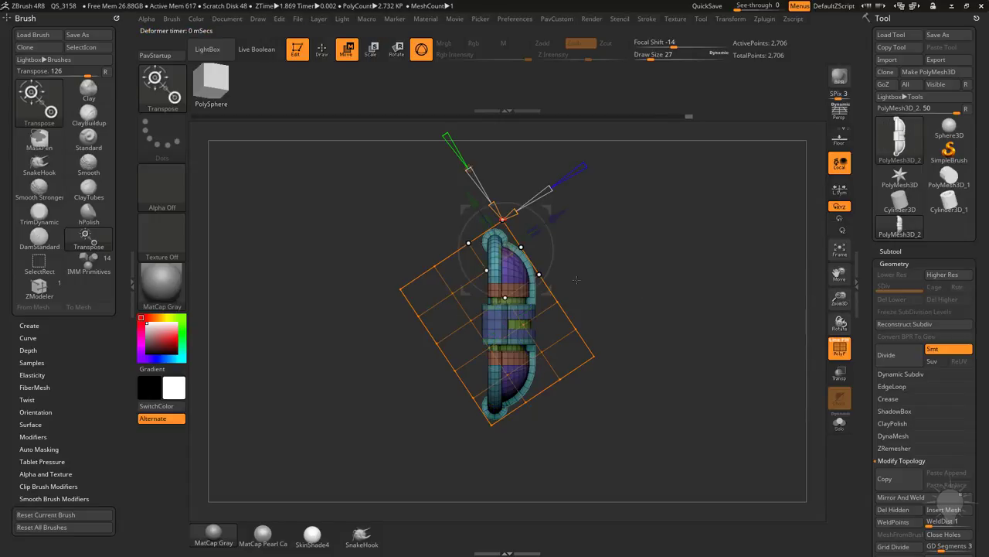
mouse_move(714, 252)
mouse_down()
mouse_move(693, 270)
mouse_move(709, 267)
mouse_up()
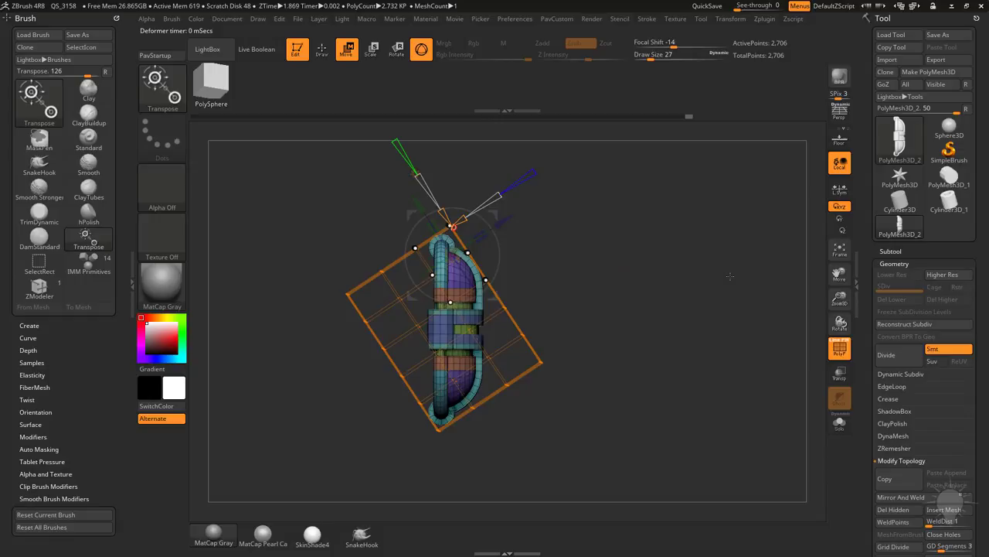
Leave the tilted Deformer lattice and reset the Gizmo's orientation.
key(w)
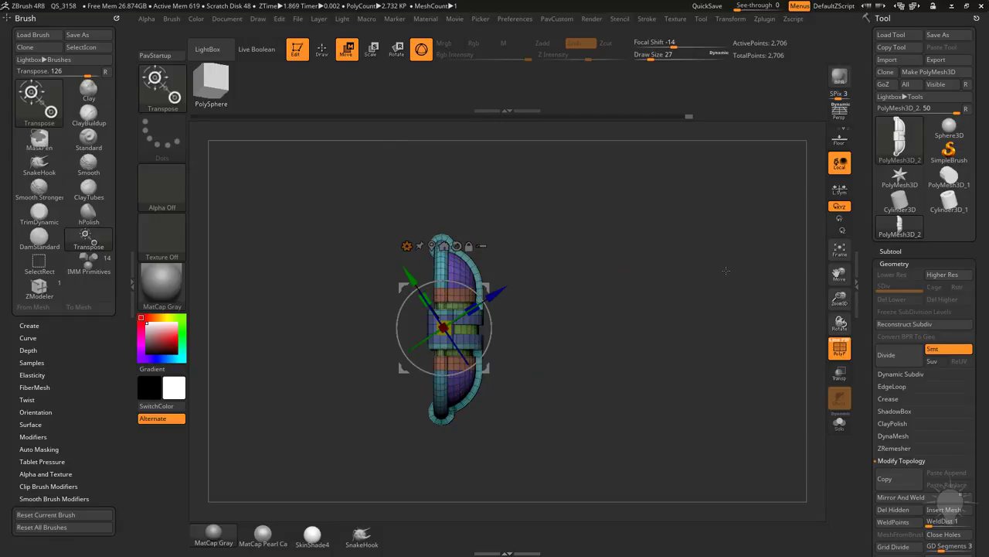
click(456, 246)
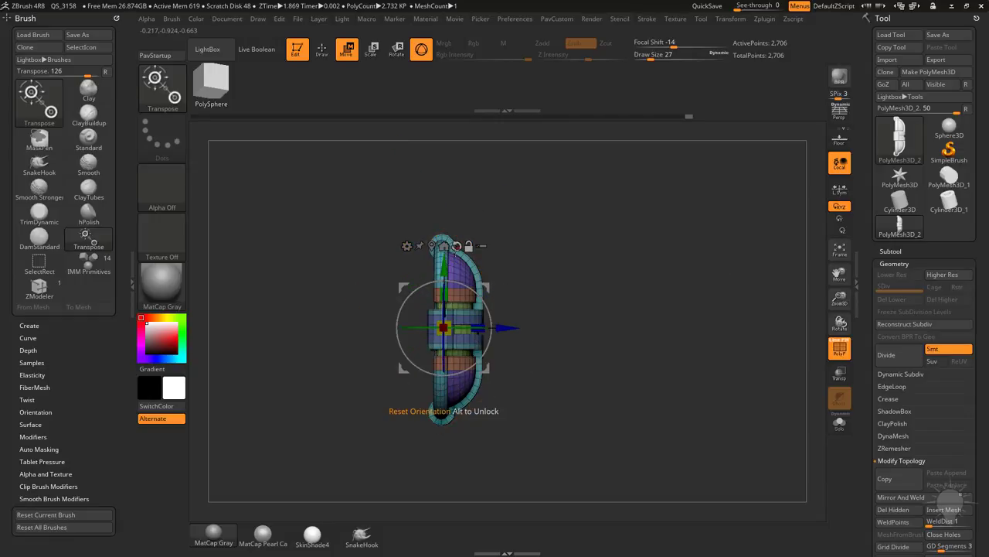
drag(685, 266, 665, 288)
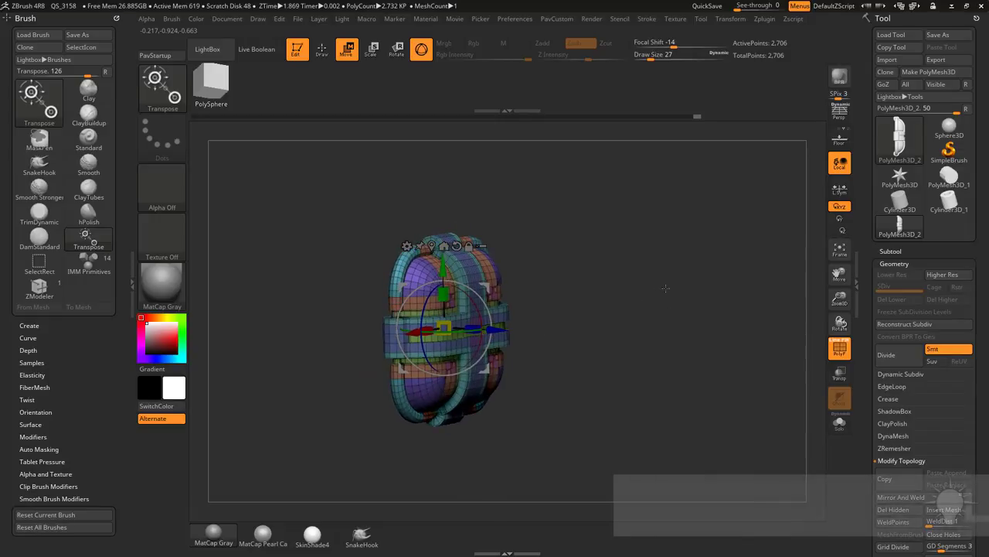
Apply the Deformer again so the lattice encloses the model along the straightened Gizmo axes.
click(407, 246)
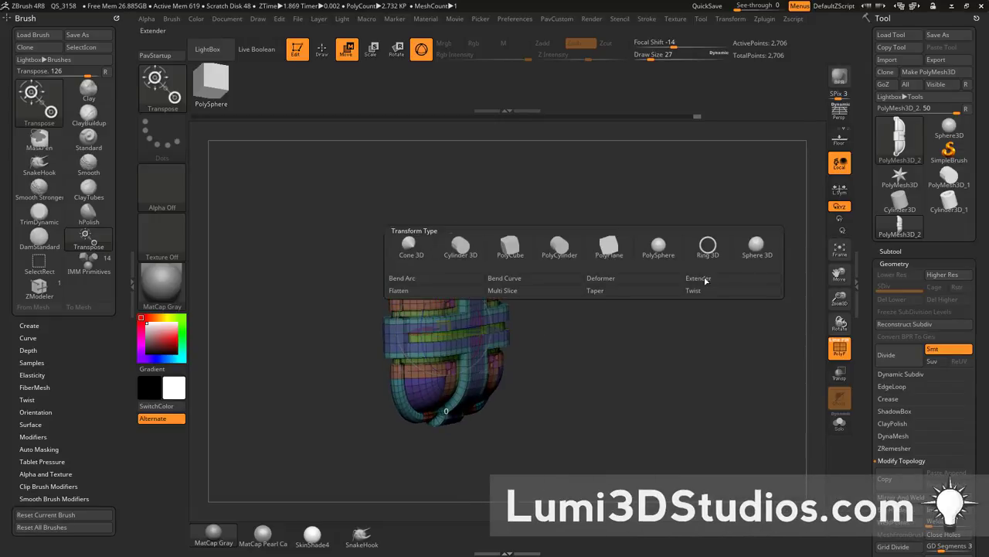
click(639, 282)
drag(673, 294, 708, 299)
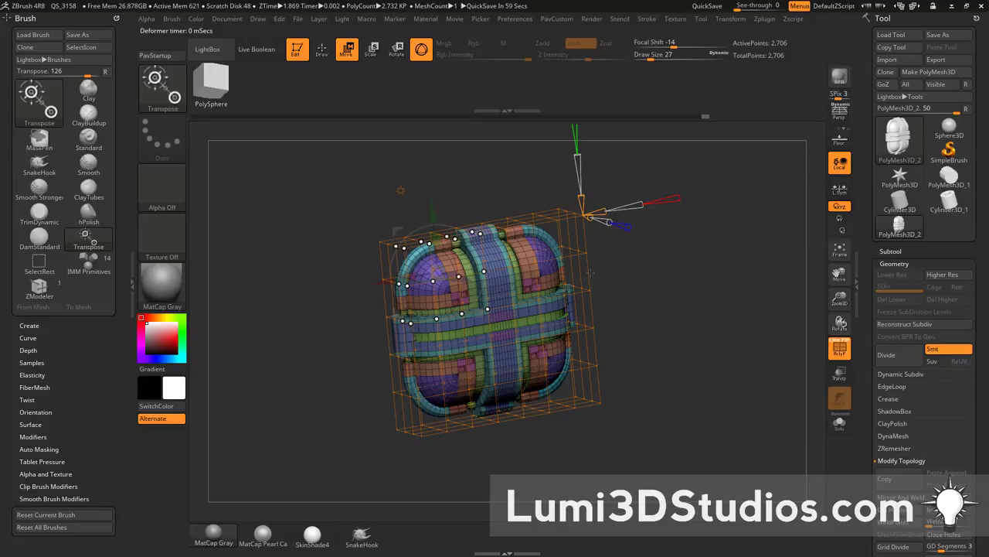